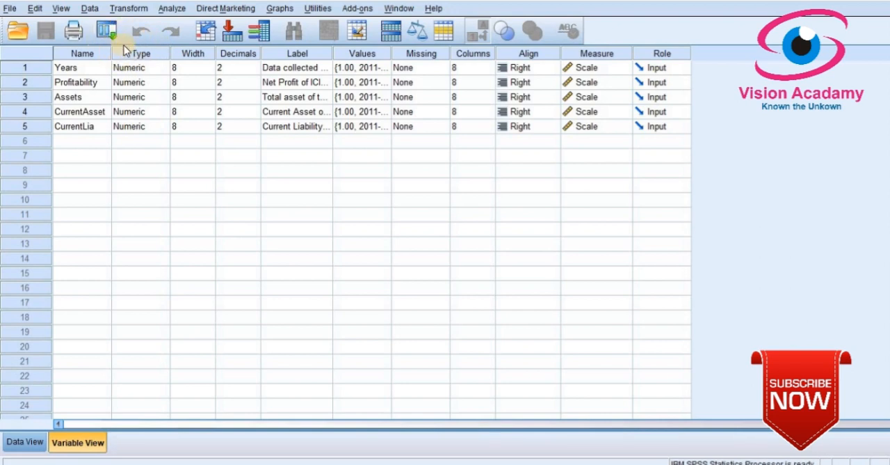
Open the Bivariate Correlations analysis and remove the leftover variables, including Current Asset of the Bank, from the variables to correlate
left_click(171, 10)
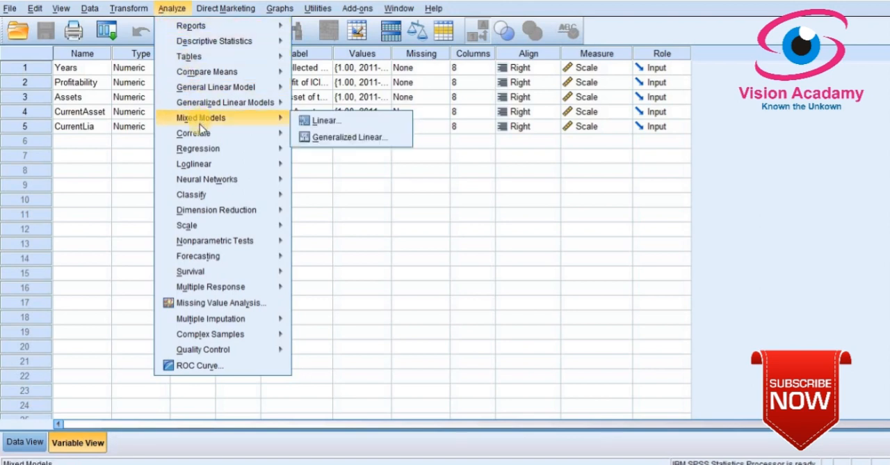
mouse_move(201, 135)
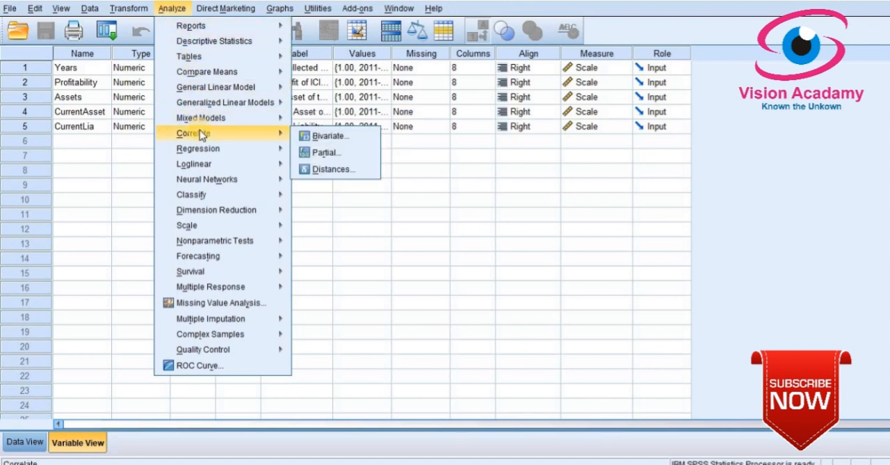
left_click(338, 137)
left_click(459, 137)
left_click(428, 182)
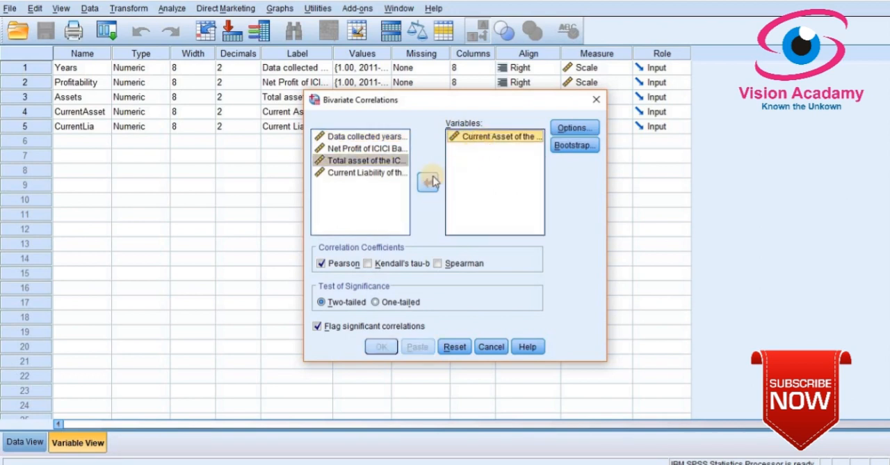
left_click(429, 182)
Add Net Profit of ICICI Bank and Total asset of the ICICI Bank, and run their two-tailed Pearson correlation
left_click(365, 149)
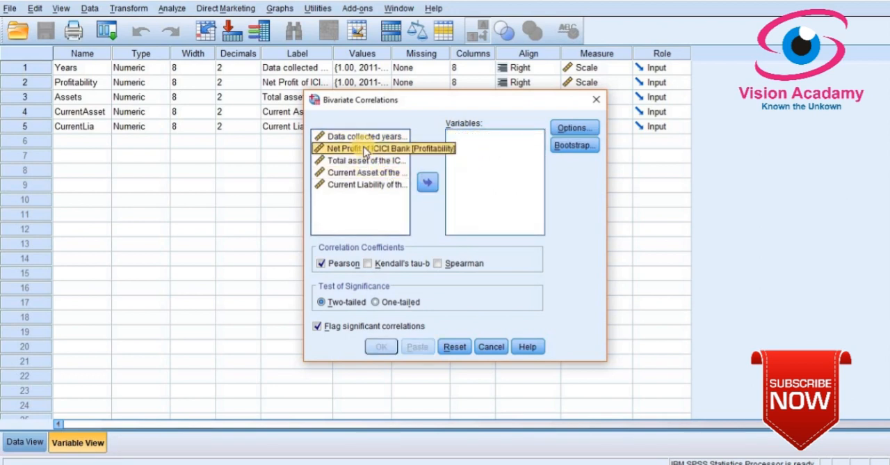
left_click(426, 180)
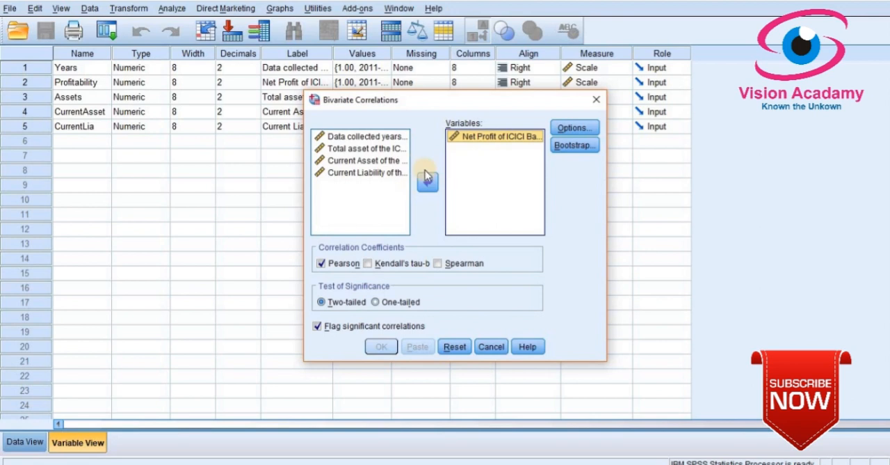
left_click(352, 148)
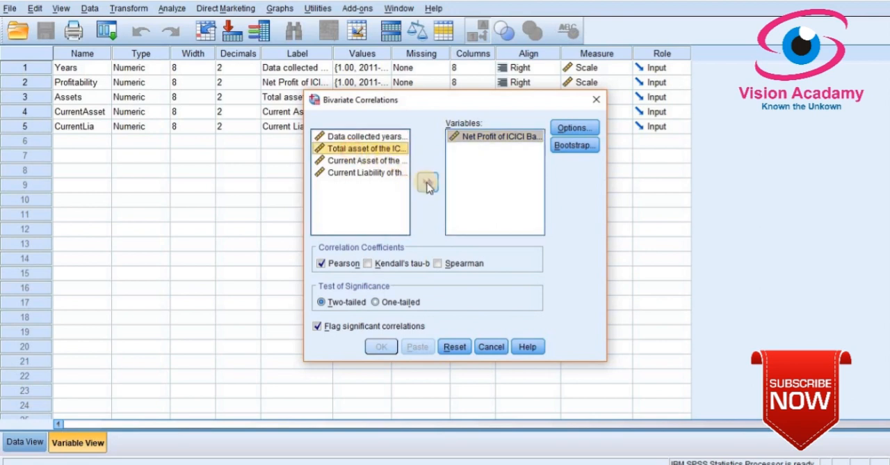
left_click(428, 184)
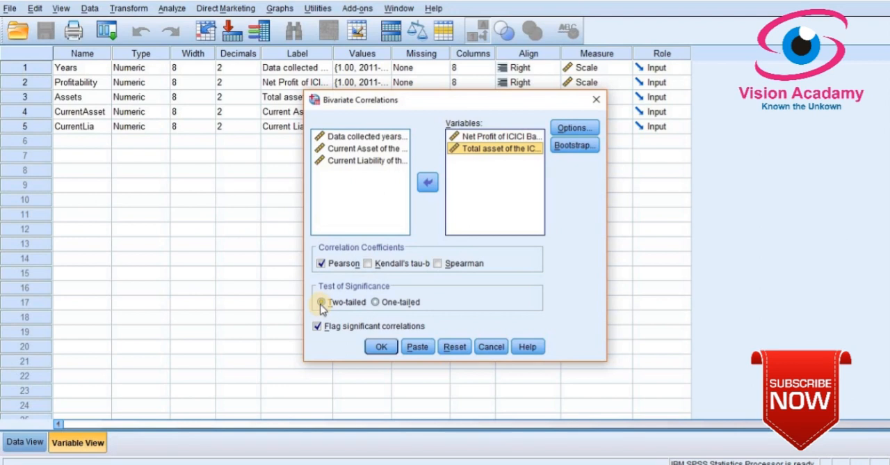
left_click(381, 346)
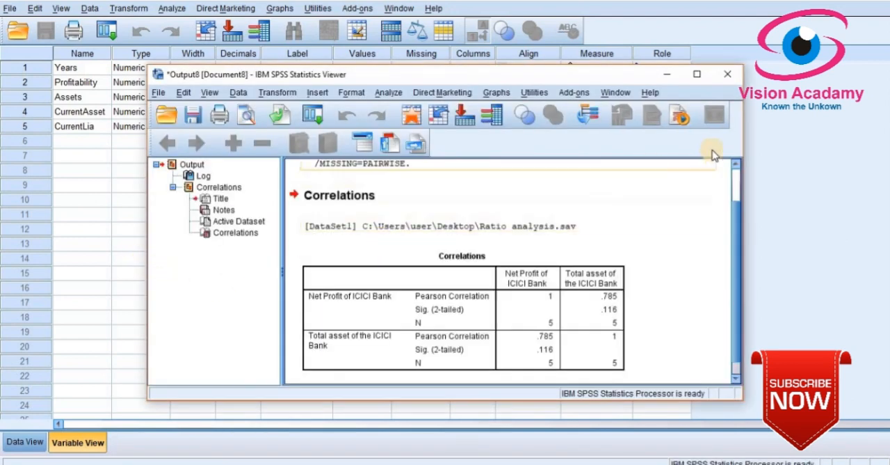
Examine the net profit and total asset correlation table in a maximized output window, and close the output without saving
left_click(697, 74)
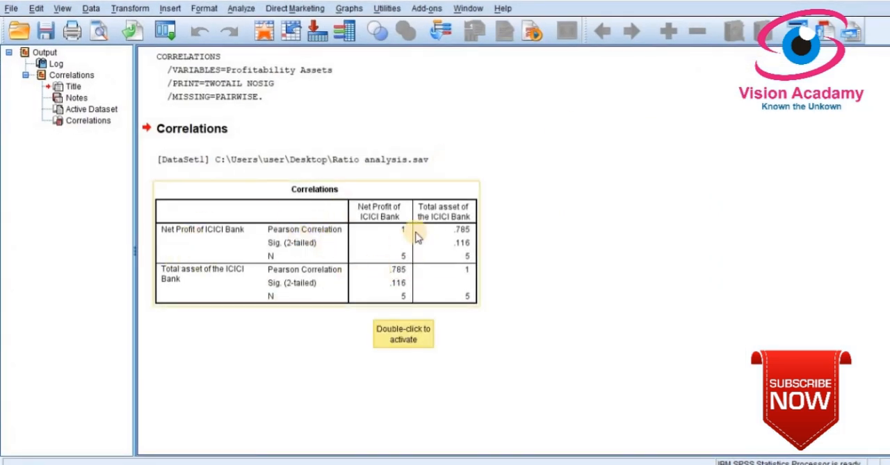
left_click(291, 252)
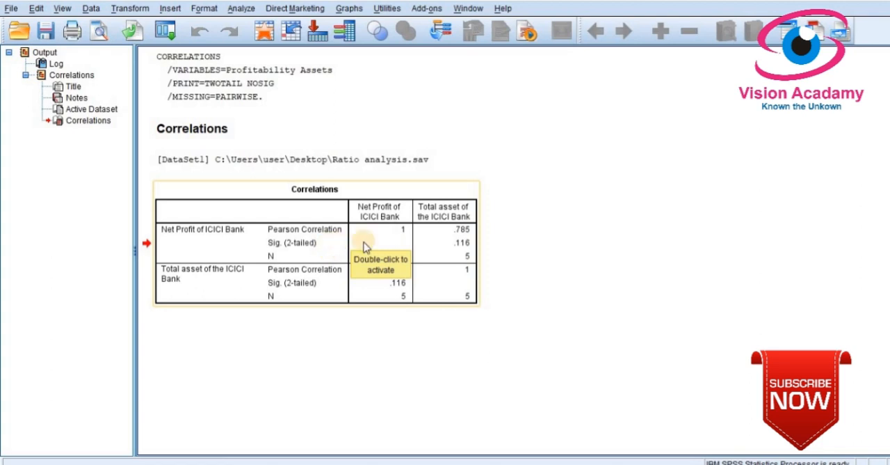
left_click(530, 230)
left_click(395, 242)
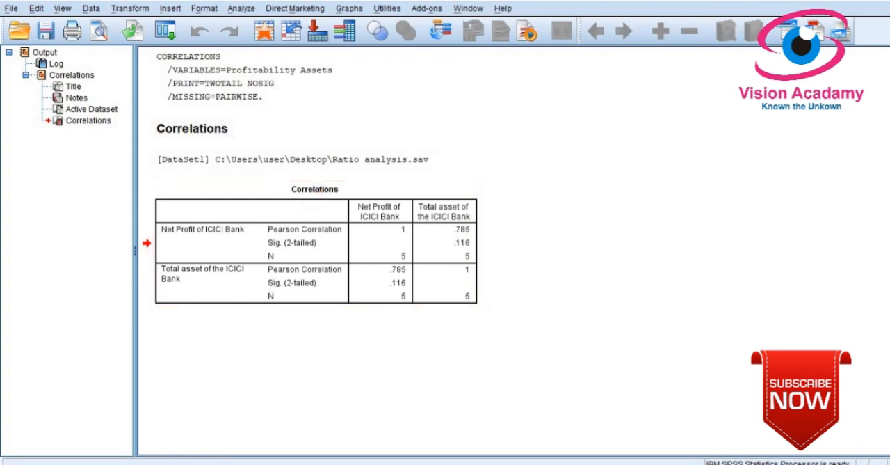
left_click(452, 254)
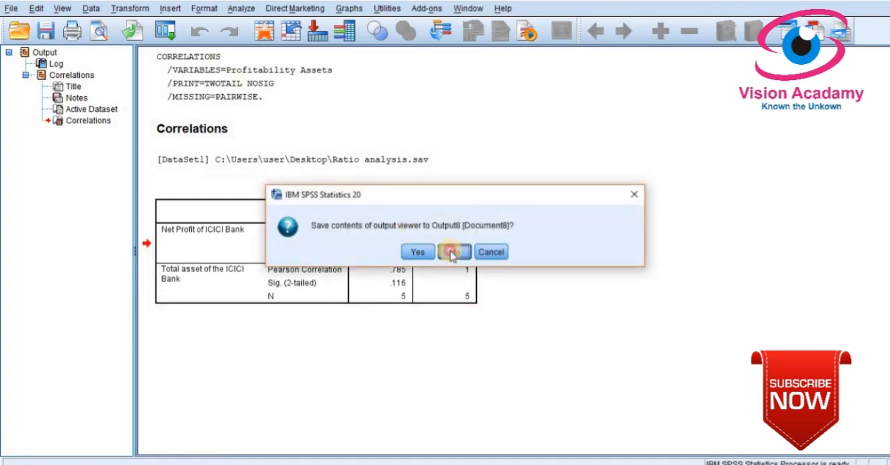
Reopen the Bivariate Correlations analysis and remove Net Profit of ICICI Bank from the variables to correlate
left_click(173, 9)
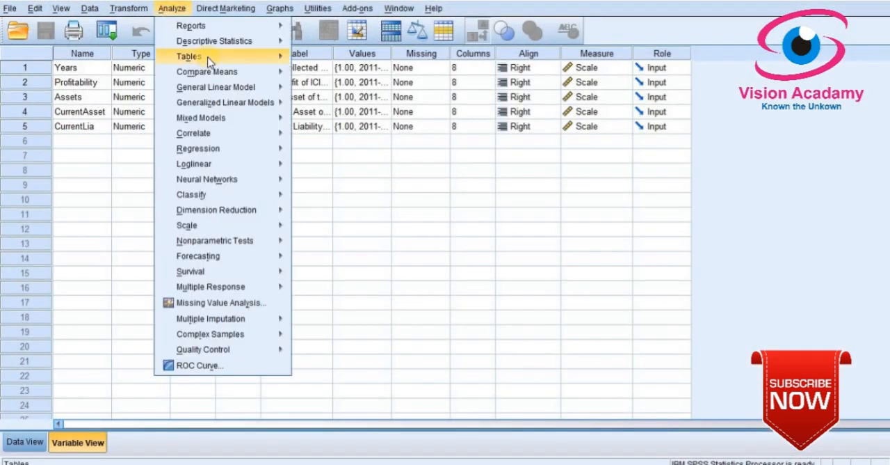
mouse_move(218, 139)
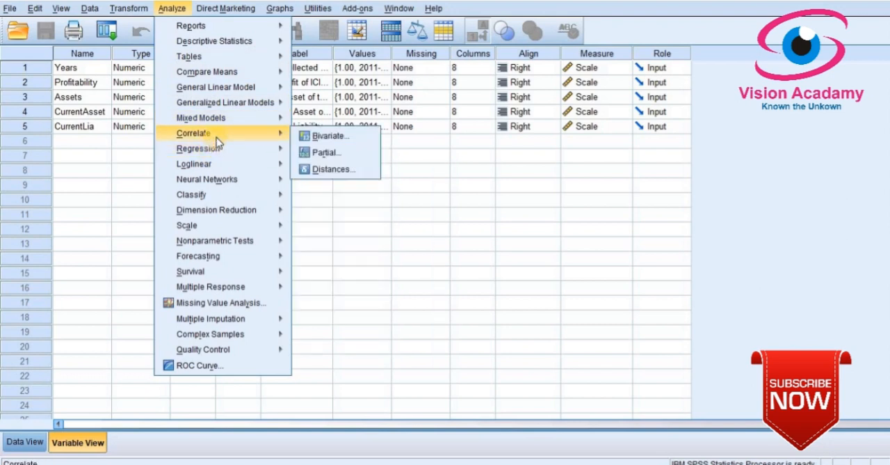
left_click(336, 135)
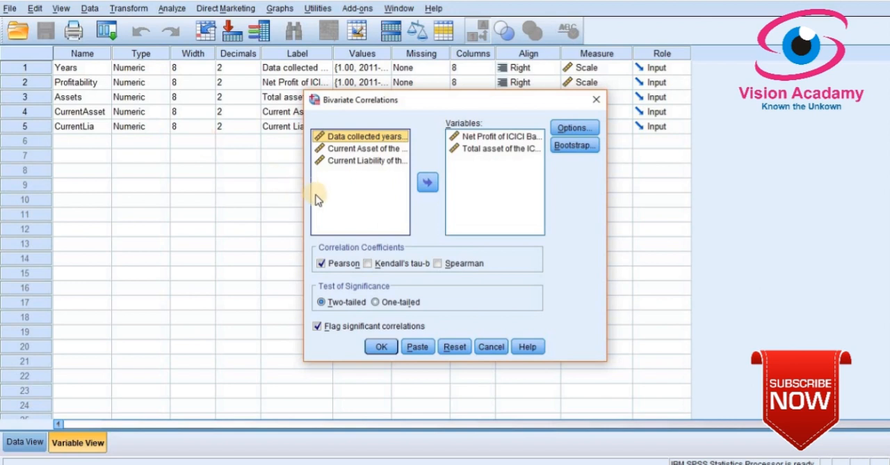
left_click(500, 150)
left_click(500, 137)
left_click(427, 182)
Add Current Asset of the Bank and run its two-tailed Pearson correlation with Total asset of the ICICI Bank
left_click(367, 161)
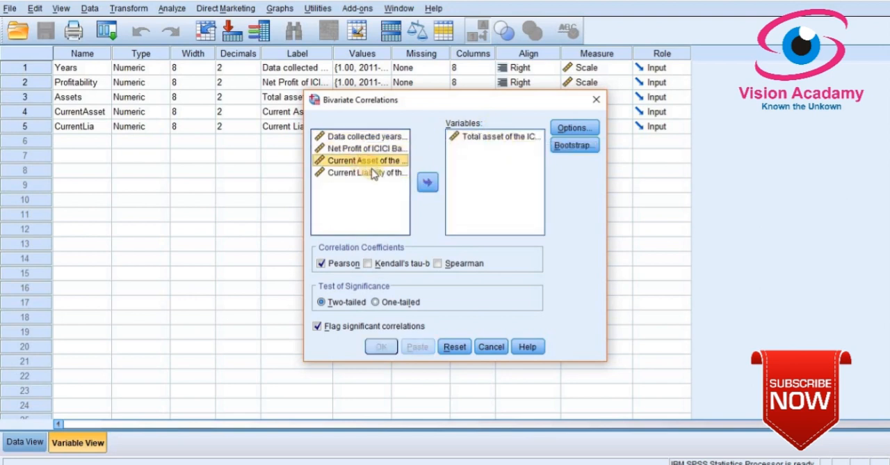
left_click(427, 182)
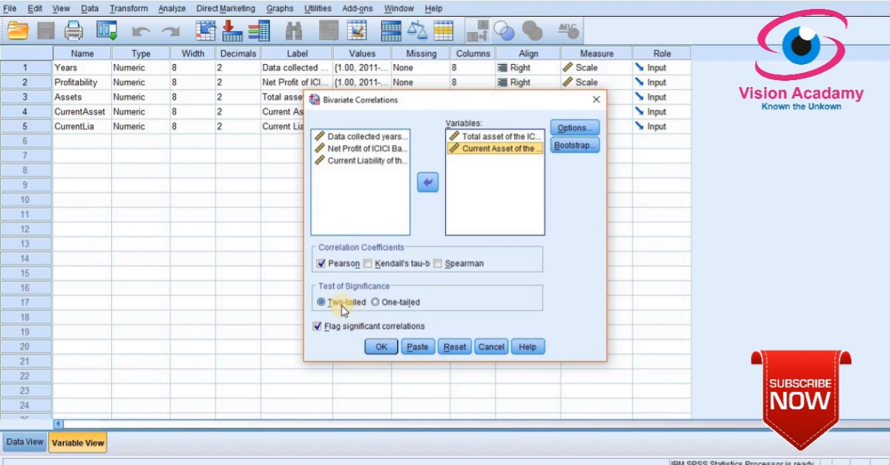
left_click(382, 348)
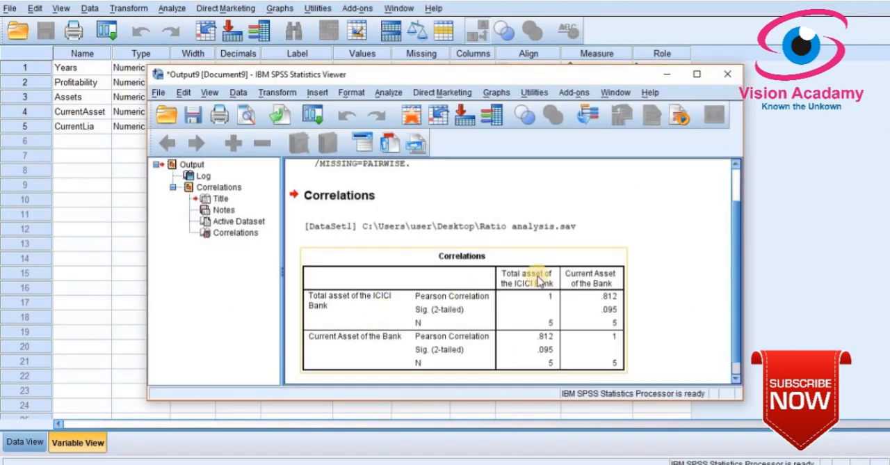
Examine the total asset and current asset correlation table in a maximized output window, and close the output without saving
left_click(696, 73)
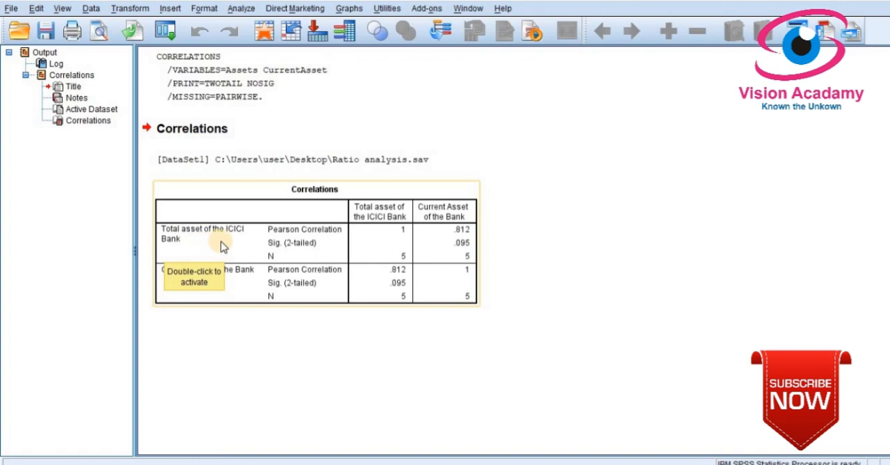
left_click(462, 247)
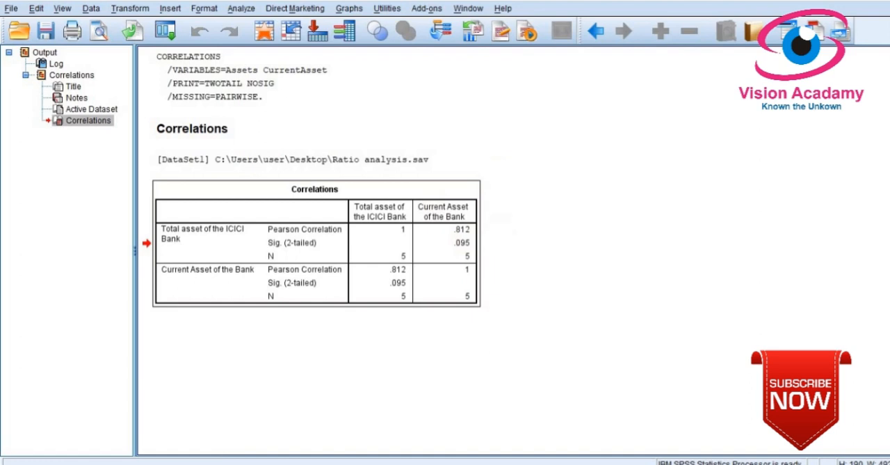
left_click(878, 1)
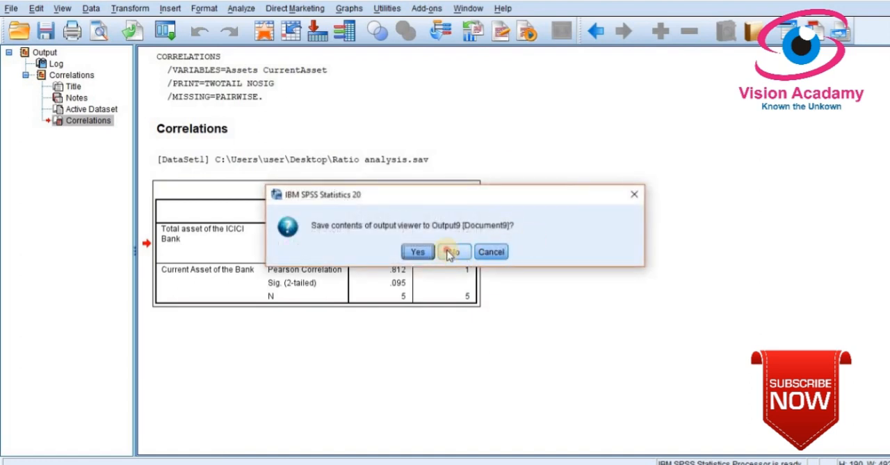
left_click(451, 254)
Reopen the Bivariate Correlations analysis and add Net Profit of ICICI Bank to the variables to correlate
left_click(170, 8)
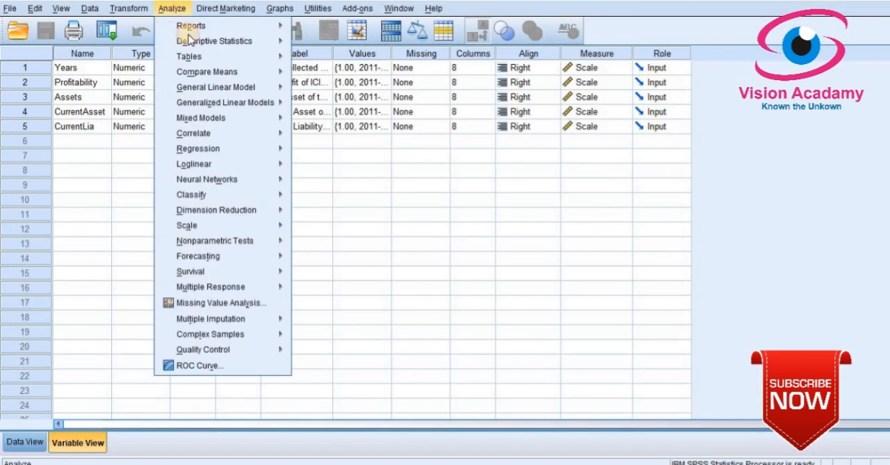
mouse_move(224, 148)
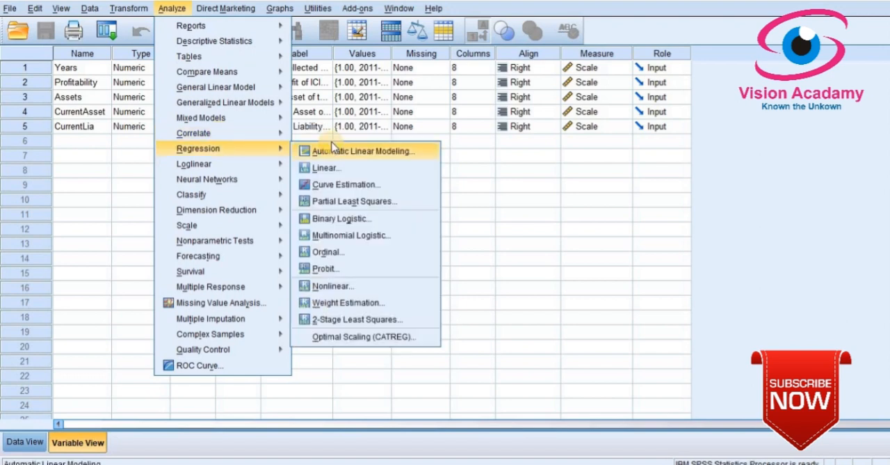
mouse_move(256, 134)
left_click(337, 138)
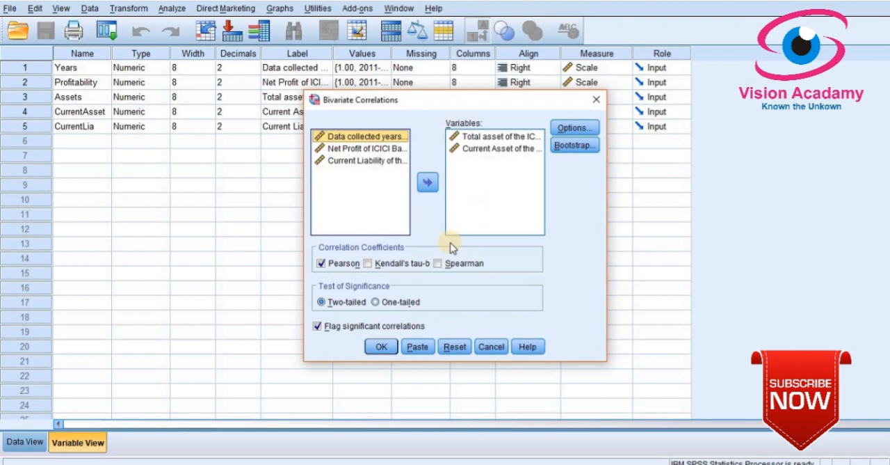
left_click(346, 150)
left_click(428, 182)
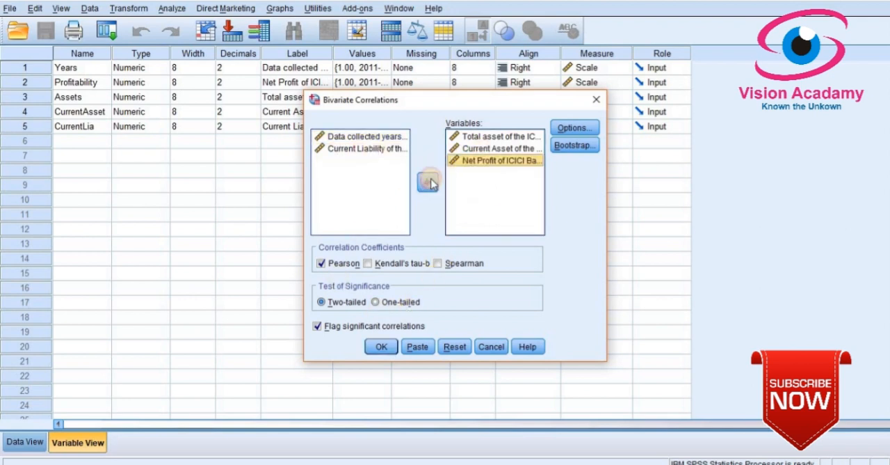
Remove Total asset of the ICICI Bank and run the two-tailed Pearson correlation between Current Asset of the Bank and Net Profit
left_click(508, 137)
left_click(428, 182)
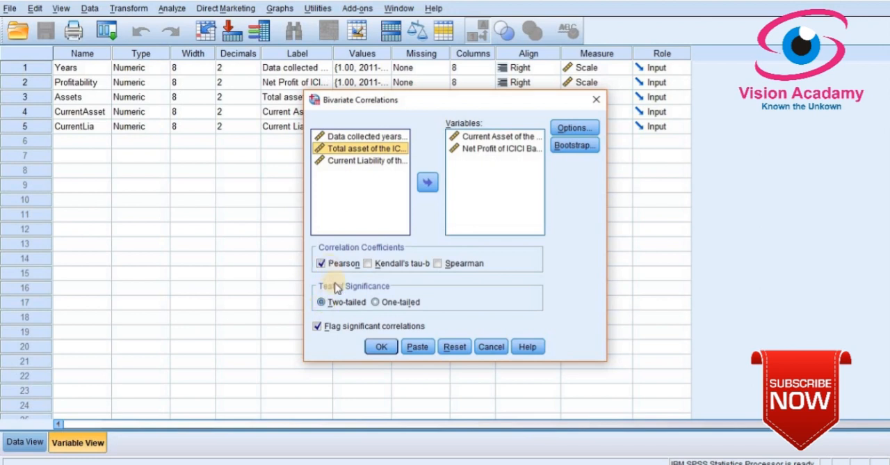
left_click(382, 348)
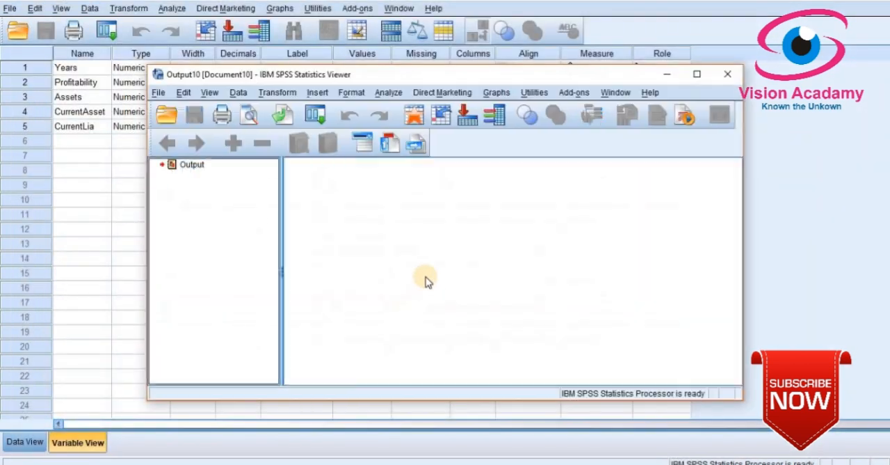
Examine the current asset and net profit correlation table in a maximized output window, and close the output without saving
left_click(697, 74)
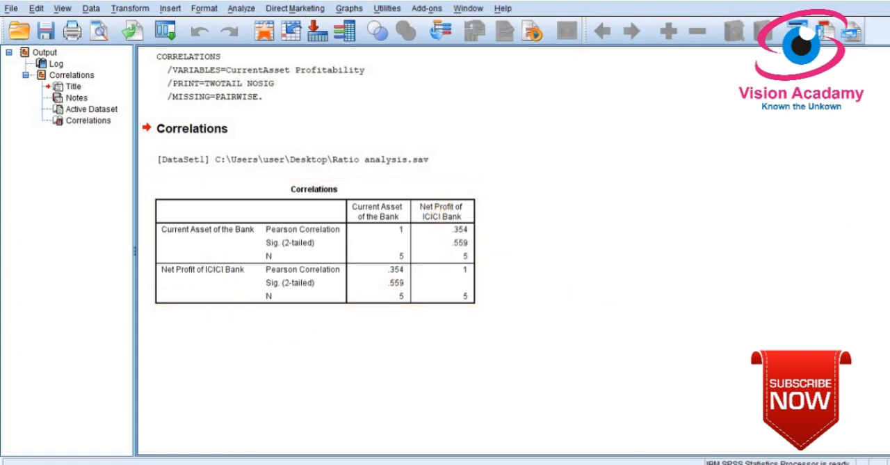
key("alt+F4")
left_click(455, 252)
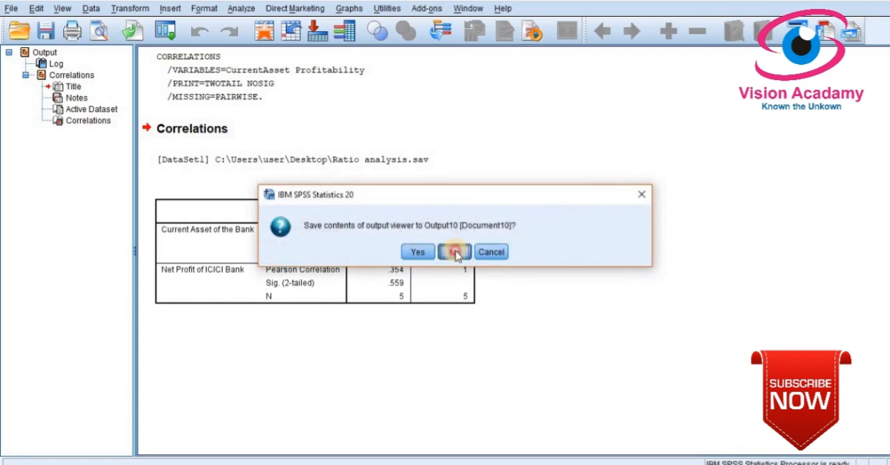